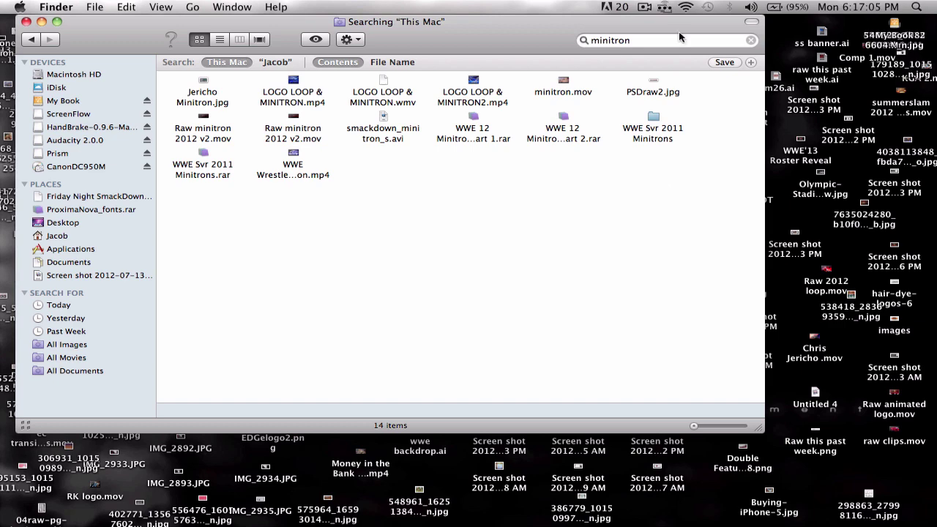
Step: Select Raw minitron 2012 v2.mov in Finder and preview it in Quick Look
click(648, 42)
click(300, 123)
key(space)
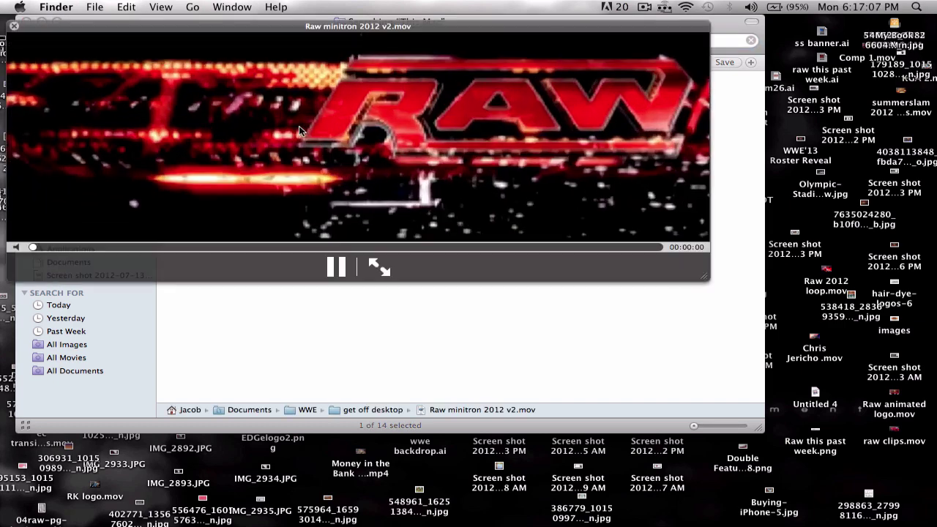
key(space)
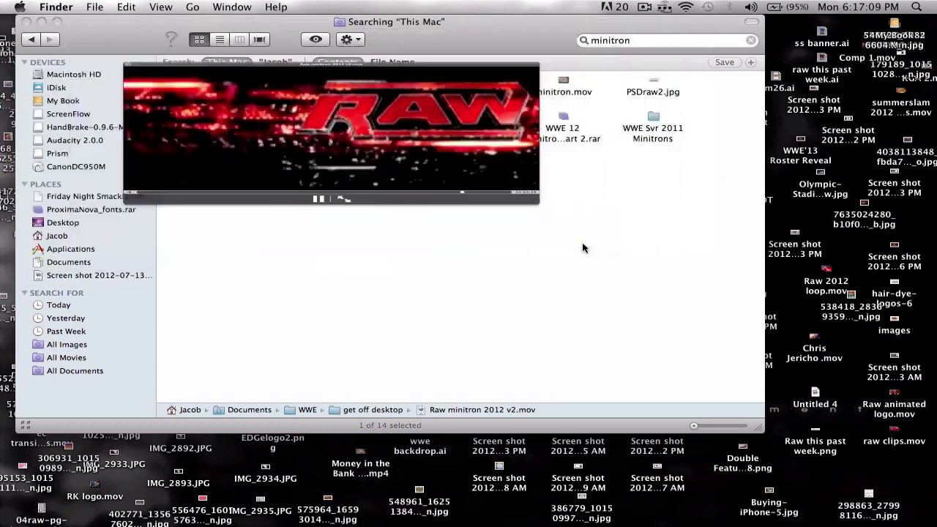
key(space)
Step: Pause and scrub the clip preview, then drop the clip onto After Effects to open it
click(336, 267)
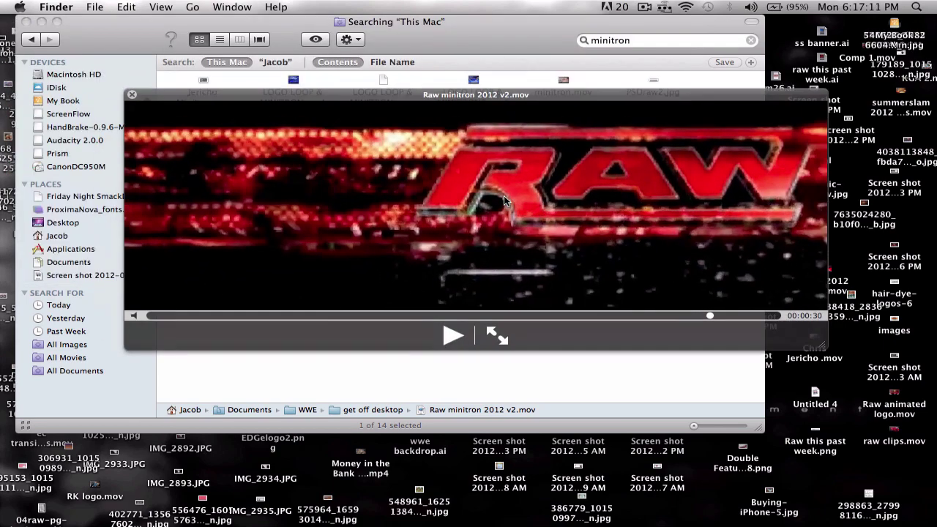
drag(321, 308, 661, 295)
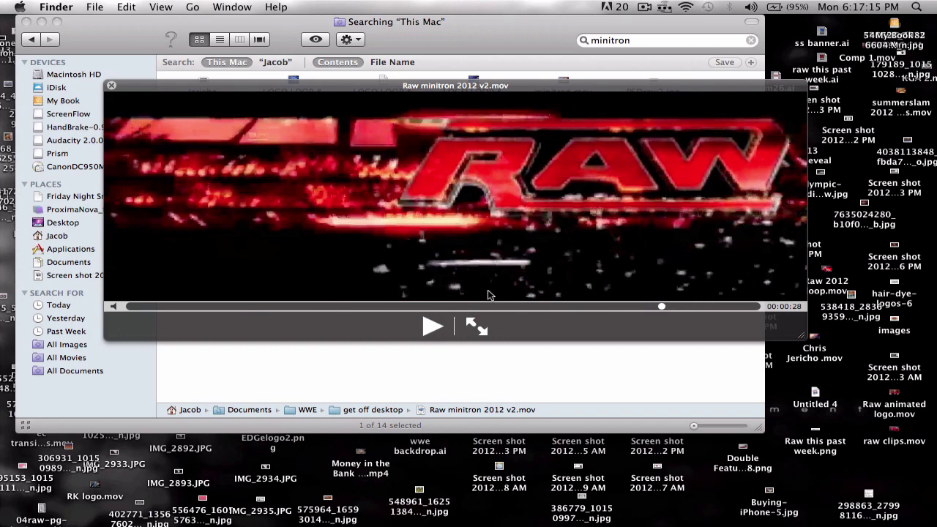
key(space)
click(347, 245)
drag(293, 133, 535, 474)
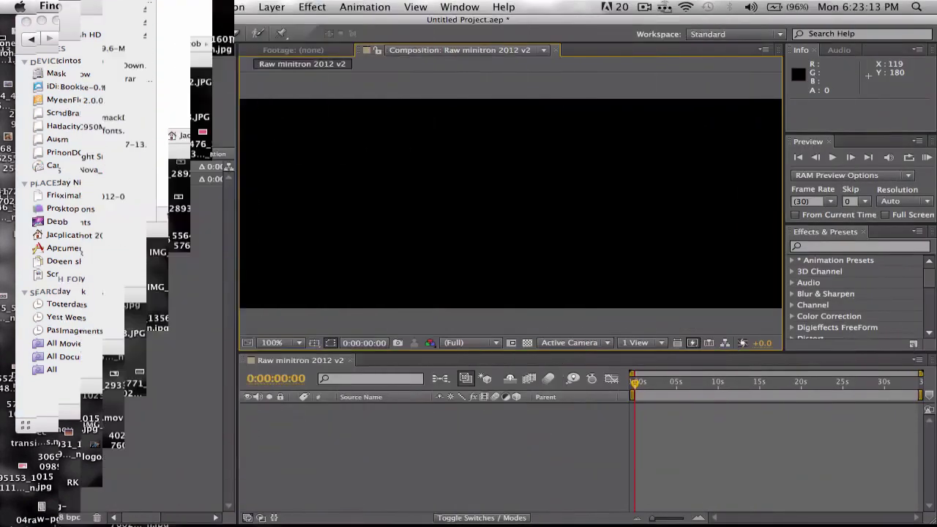
Step: Put the Raw minitron 2012 v2.mov footage in the timeline and set the viewer to Fit up to 100%
drag(40, 179, 377, 441)
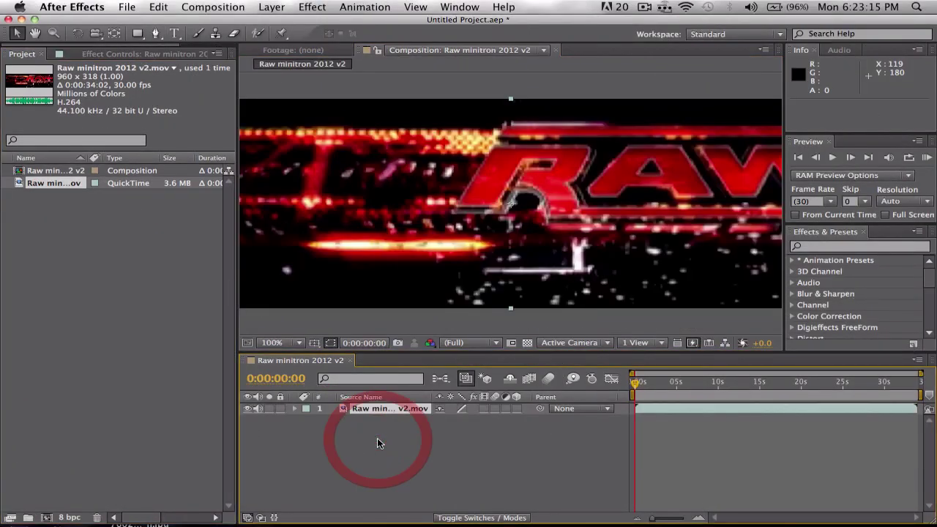
click(292, 344)
click(293, 327)
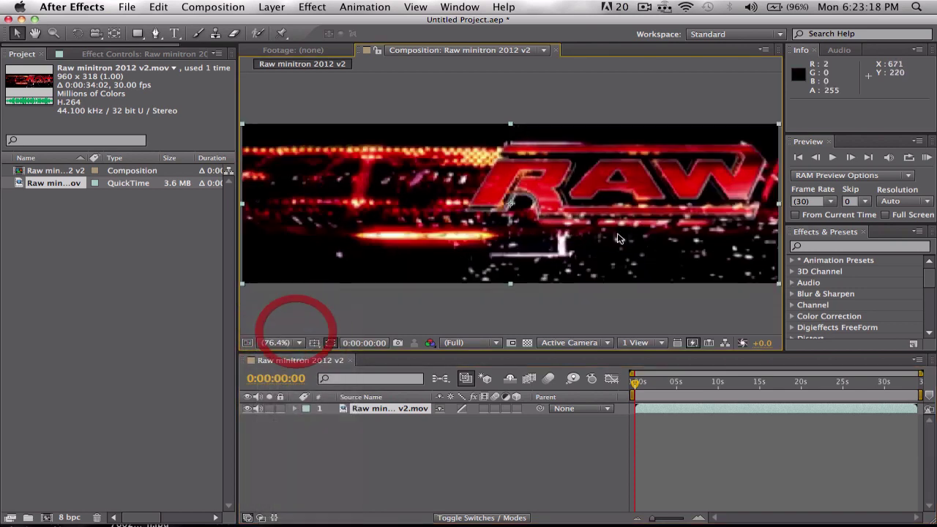
click(597, 86)
click(546, 164)
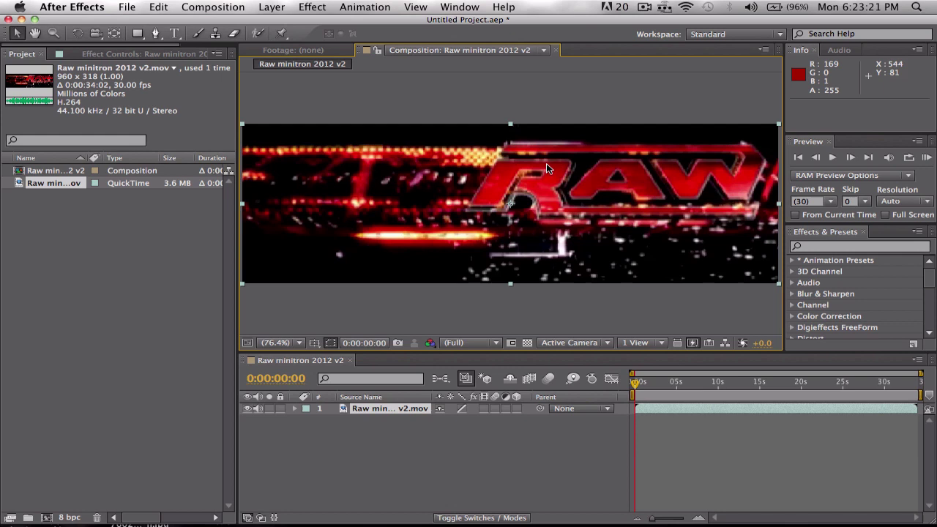
click(856, 249)
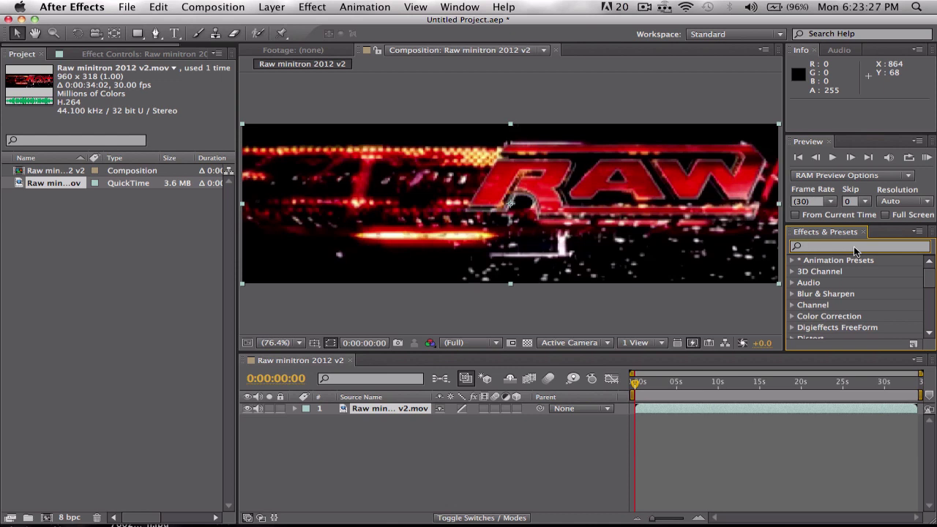
Step: Search effects for 'cc ba' and apply CC Ball Action to the clip in the viewer
text(cc ball)
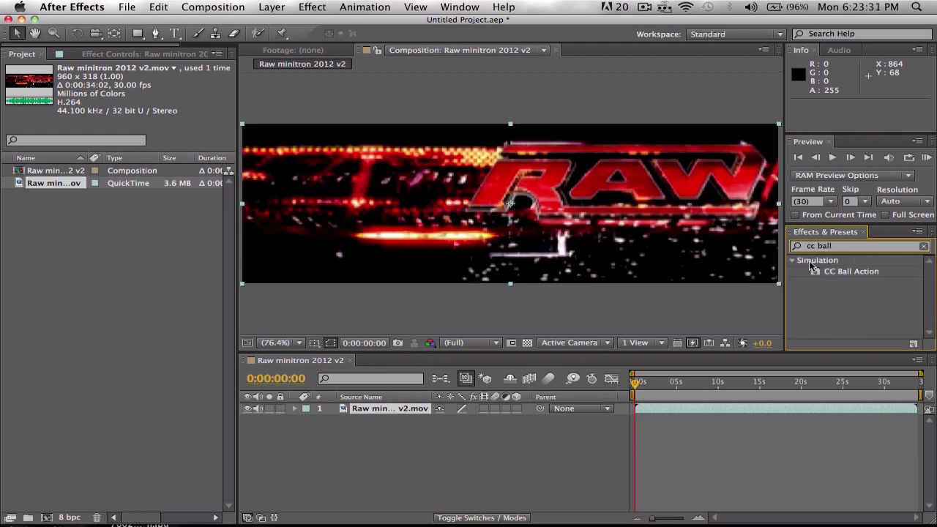
drag(850, 271, 561, 184)
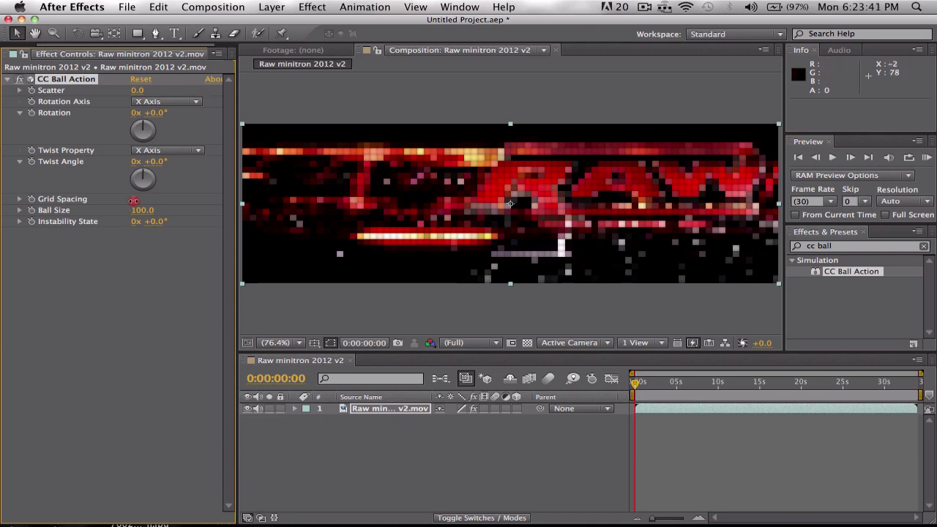
Step: Set CC Ball Action Grid Spacing to 2 and Ball Size to about 52.6
drag(134, 200, 123, 200)
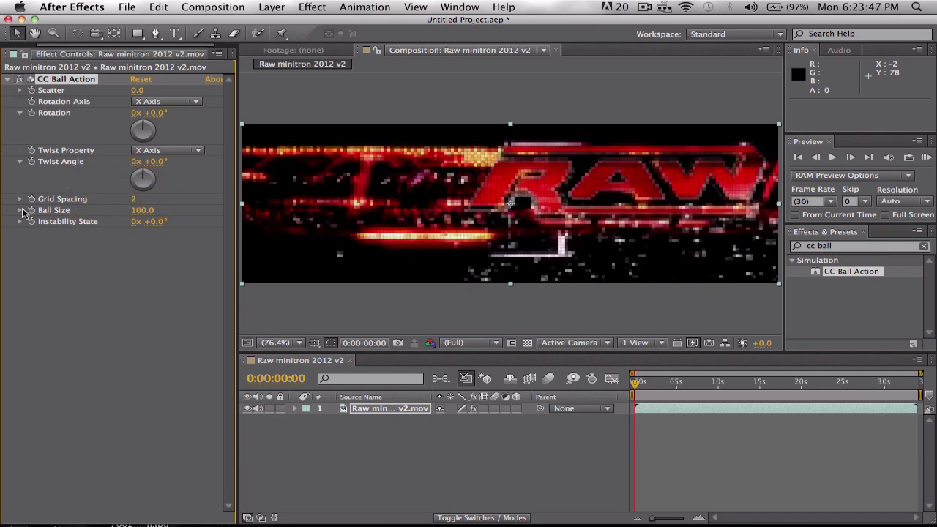
click(19, 210)
click(19, 199)
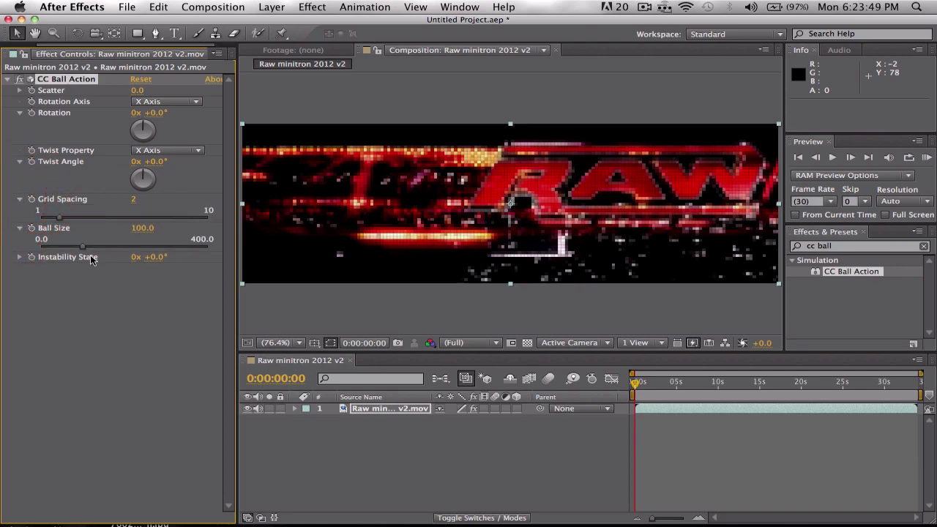
drag(75, 249, 62, 247)
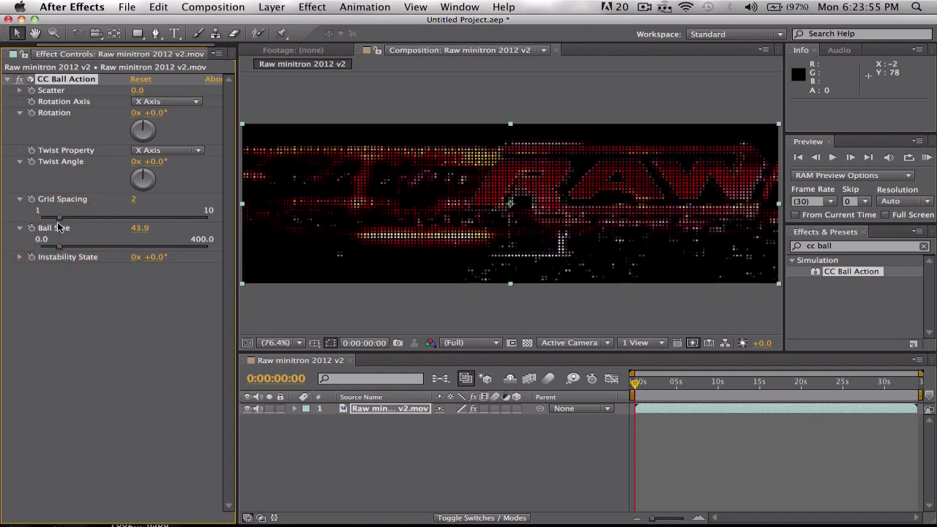
drag(53, 220, 63, 247)
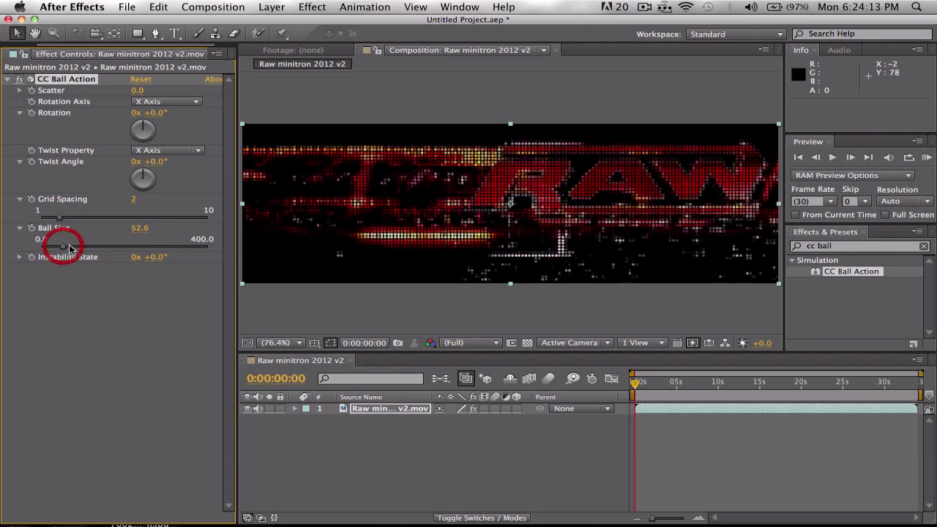
Step: Try Third and Full preview resolution, then zoom the viewer to 100% and 200%
click(453, 350)
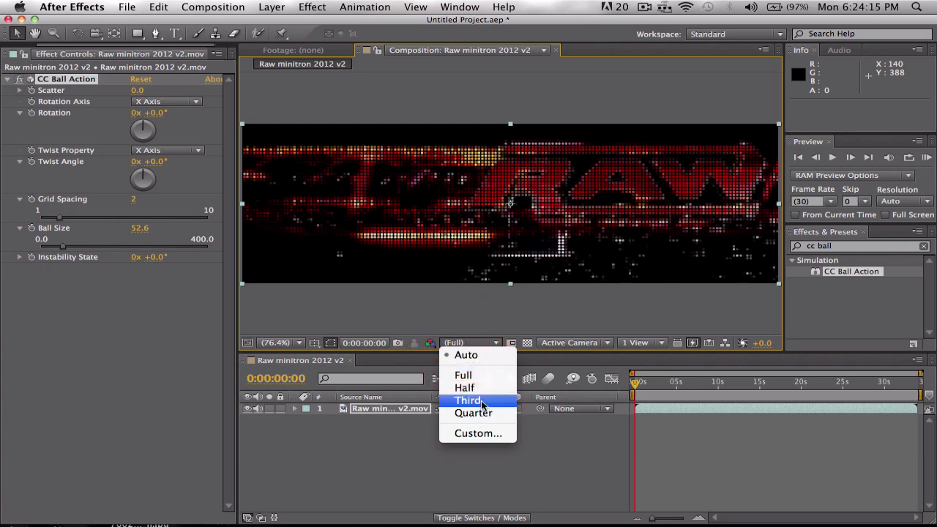
click(483, 393)
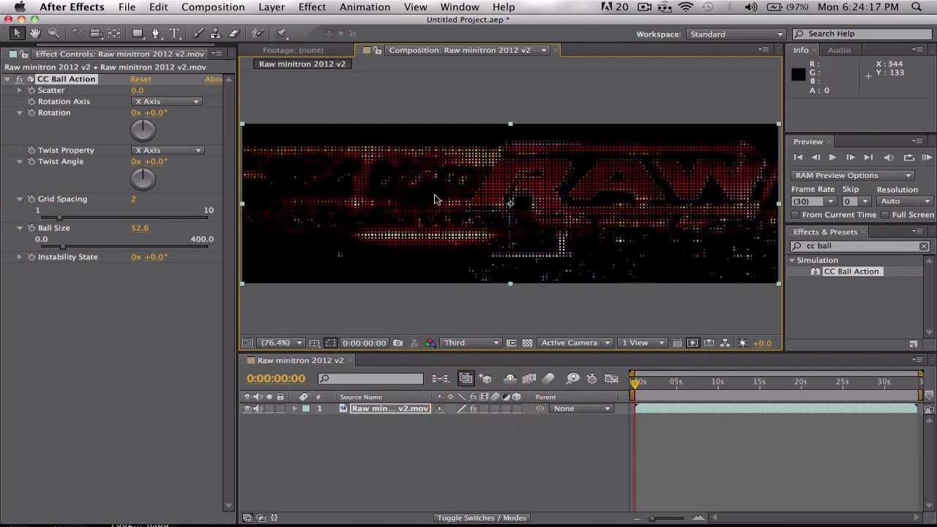
click(476, 90)
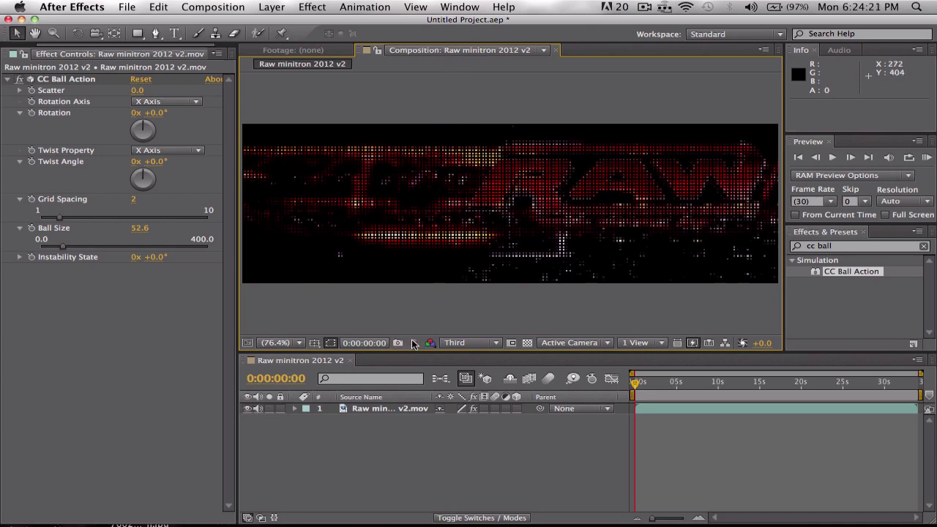
click(469, 343)
click(460, 376)
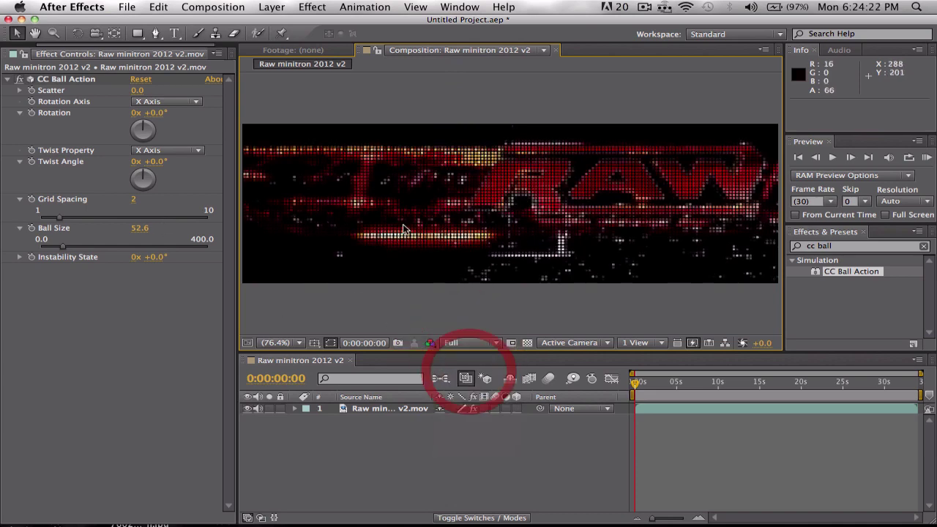
click(293, 342)
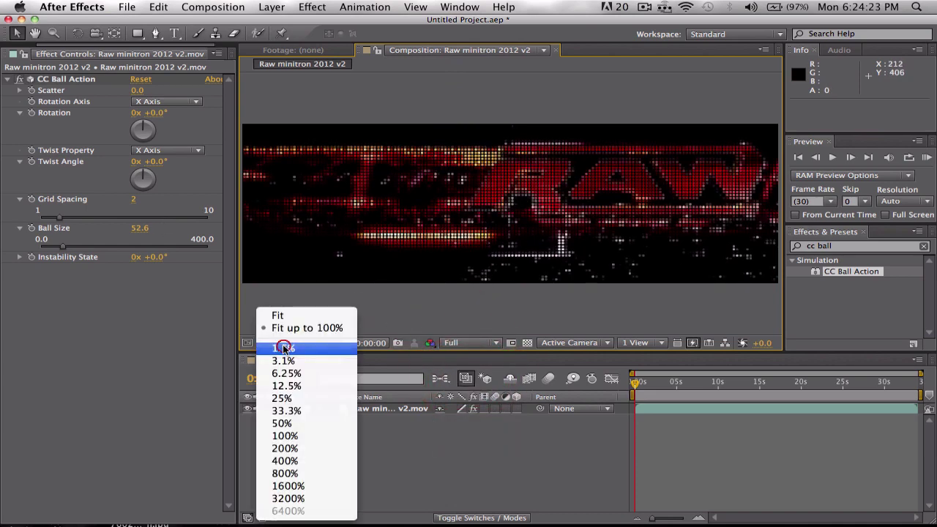
click(301, 438)
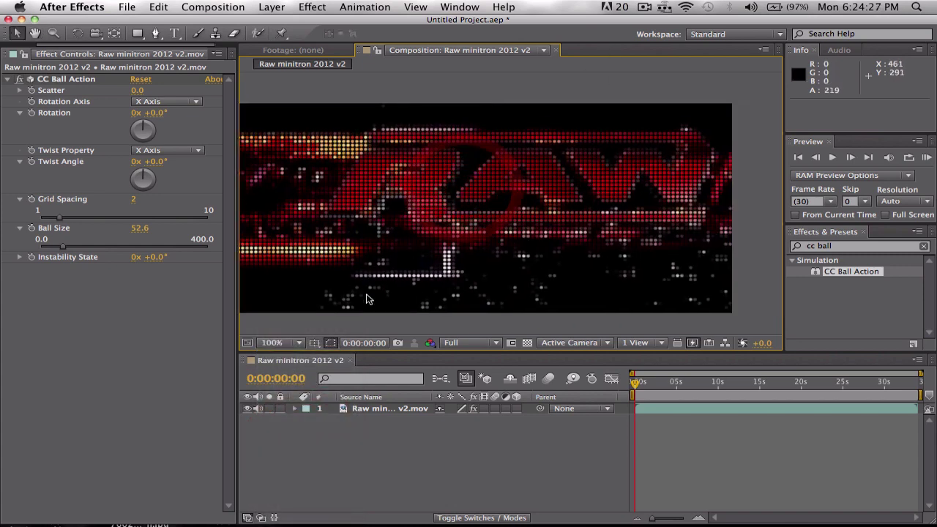
click(293, 342)
click(293, 447)
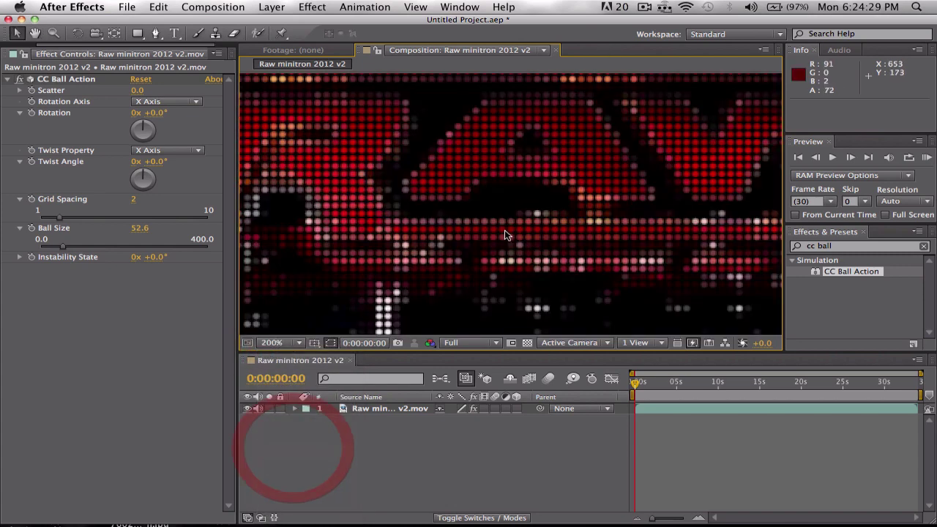
Step: Set Ball Size to 47.4 while inspecting the dots at 200%, then return to Fit up to 100%
drag(505, 234, 366, 256)
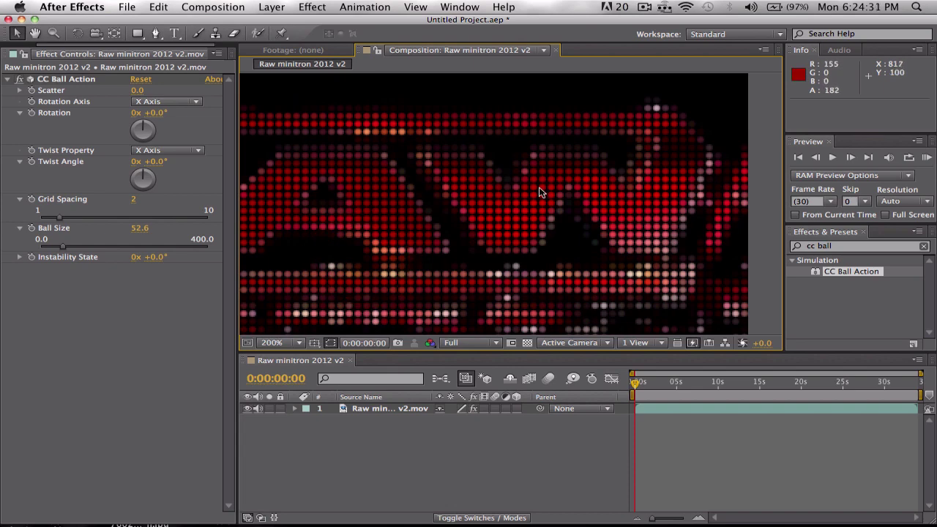
drag(650, 227, 553, 264)
drag(512, 192, 630, 218)
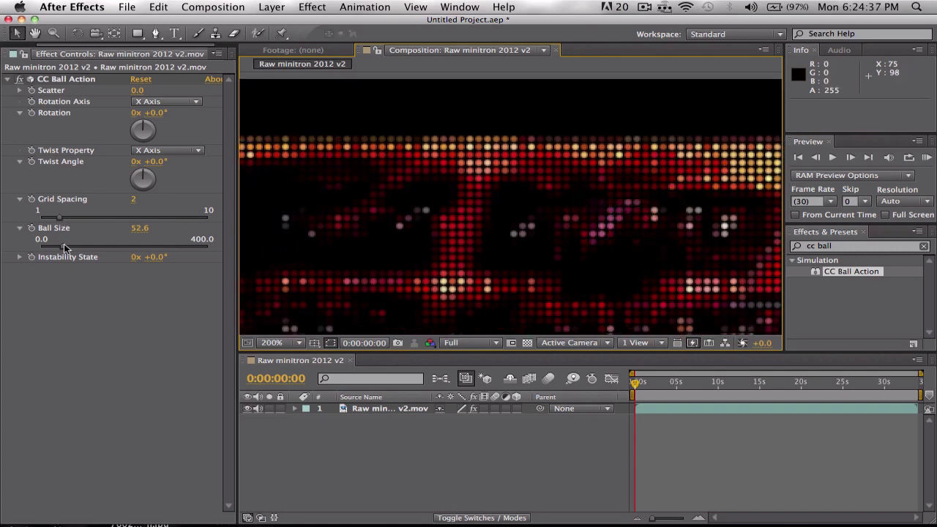
drag(63, 248, 133, 213)
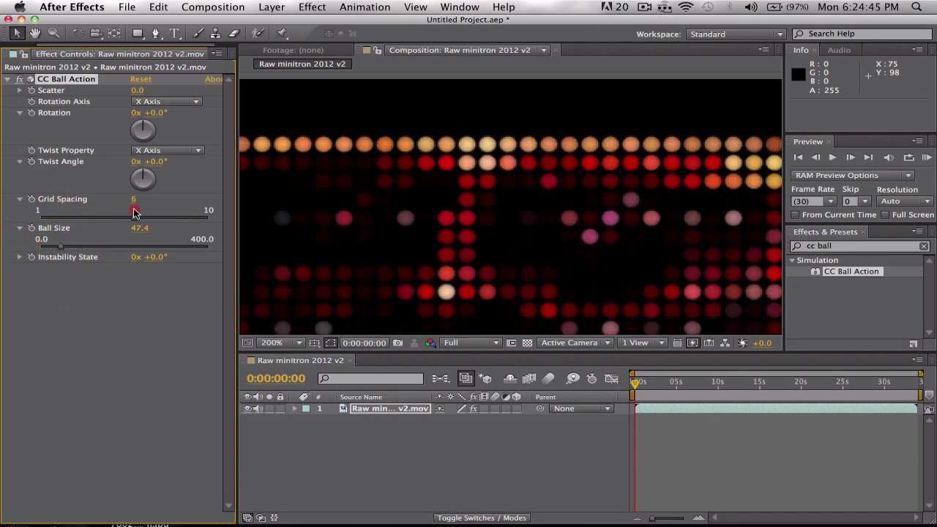
click(272, 343)
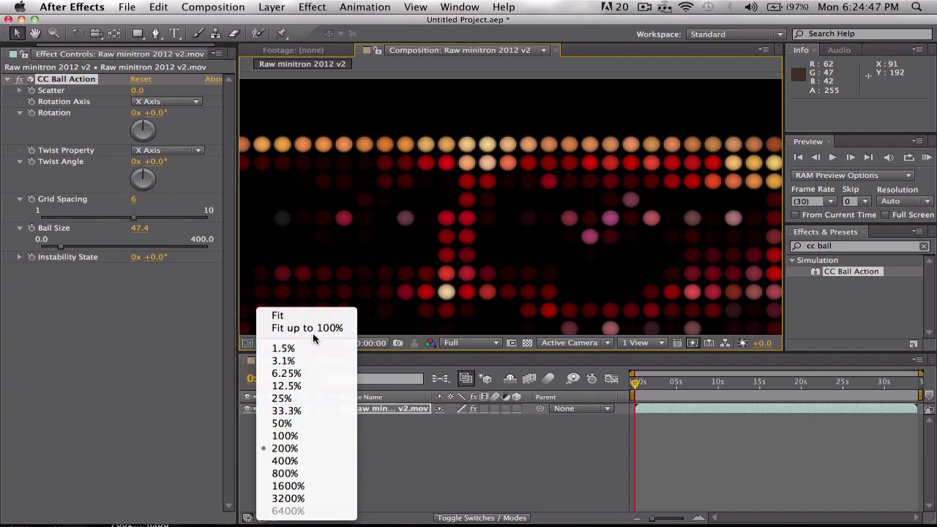
click(313, 329)
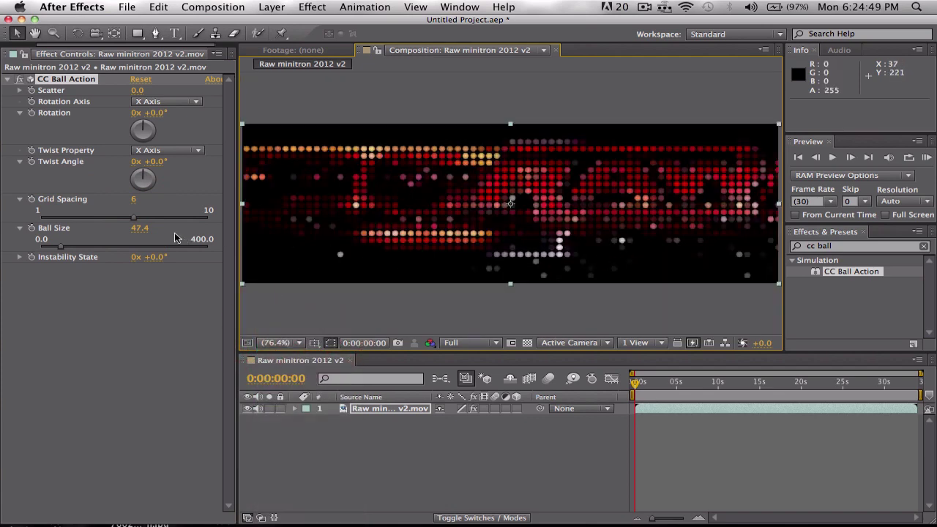
Step: Reduce Grid Spacing to 2 and render the preview at Third resolution
drag(133, 217, 85, 218)
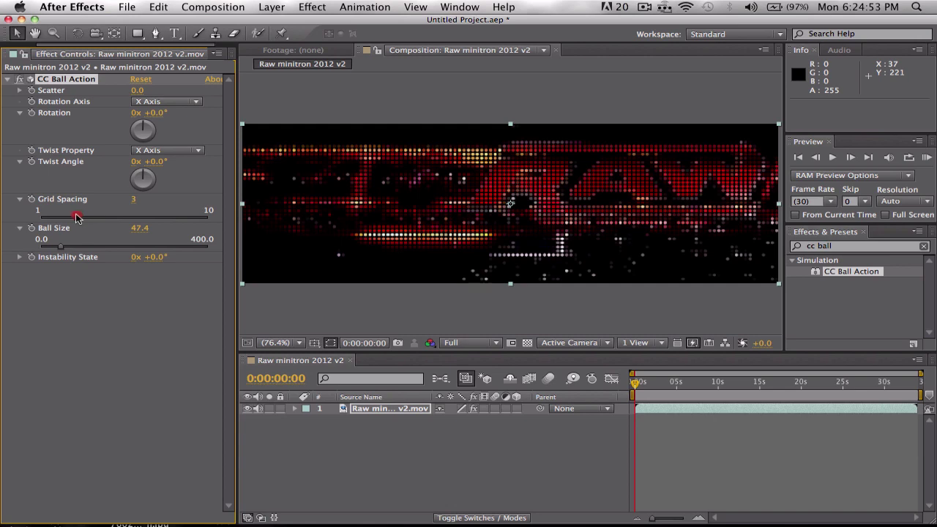
drag(74, 218, 66, 218)
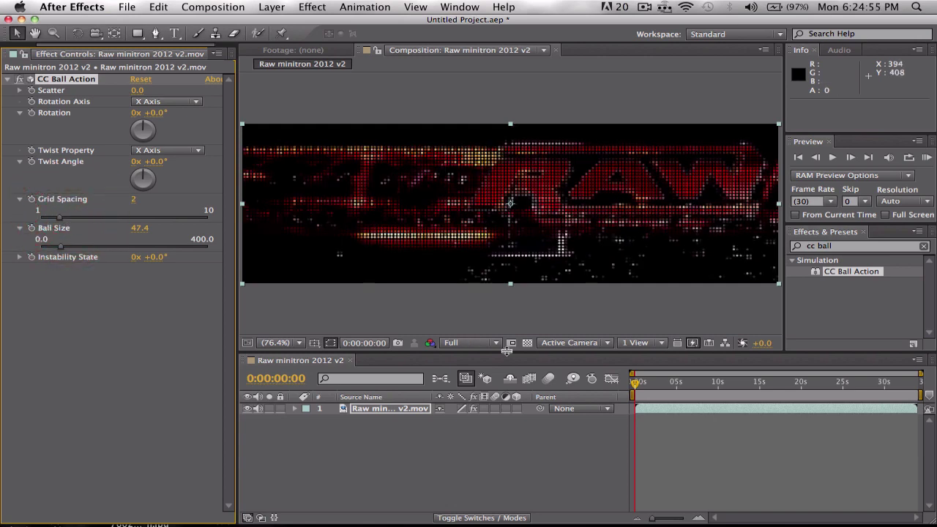
click(454, 343)
click(476, 400)
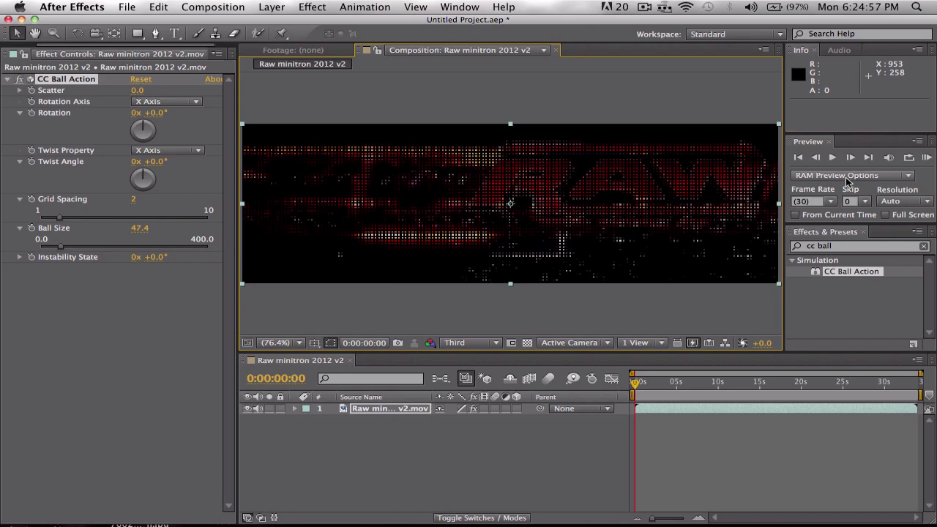
Step: Render a RAM preview of the dot pattern and play it back
click(927, 158)
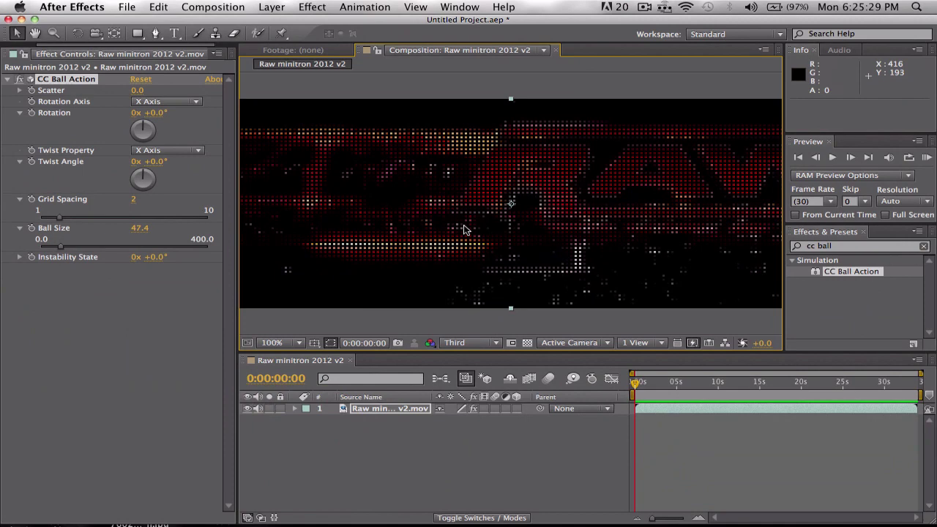
key(space)
key(space)
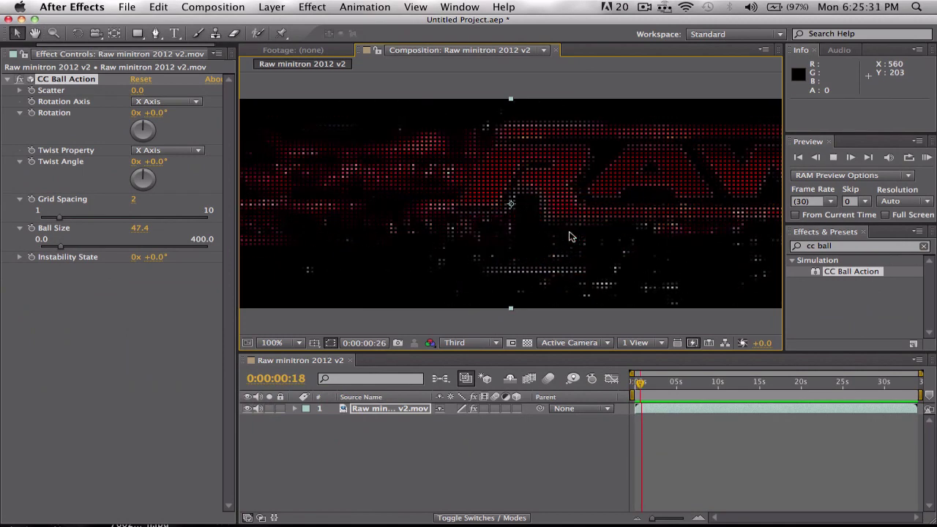
key(space)
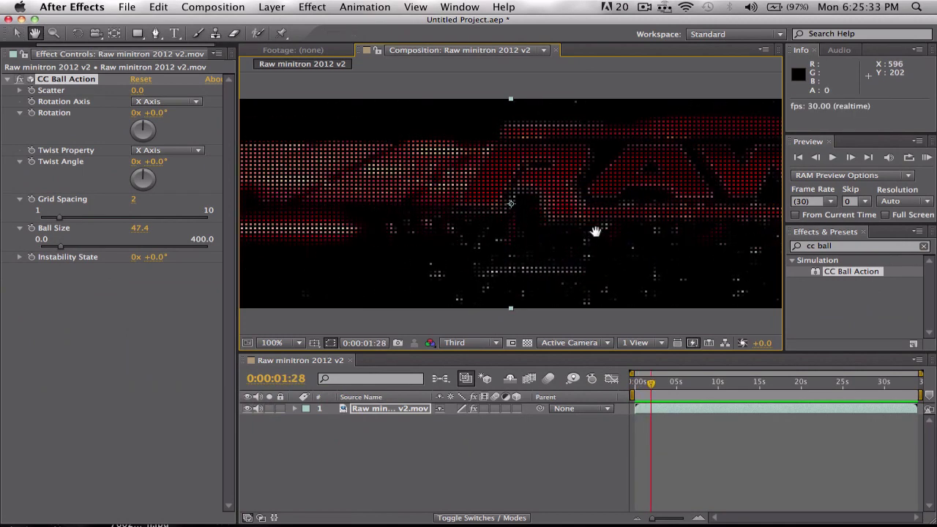
drag(594, 232, 709, 245)
key(space)
Step: Inspect the playing dot pattern up close at 200% and then 100% magnification
click(272, 342)
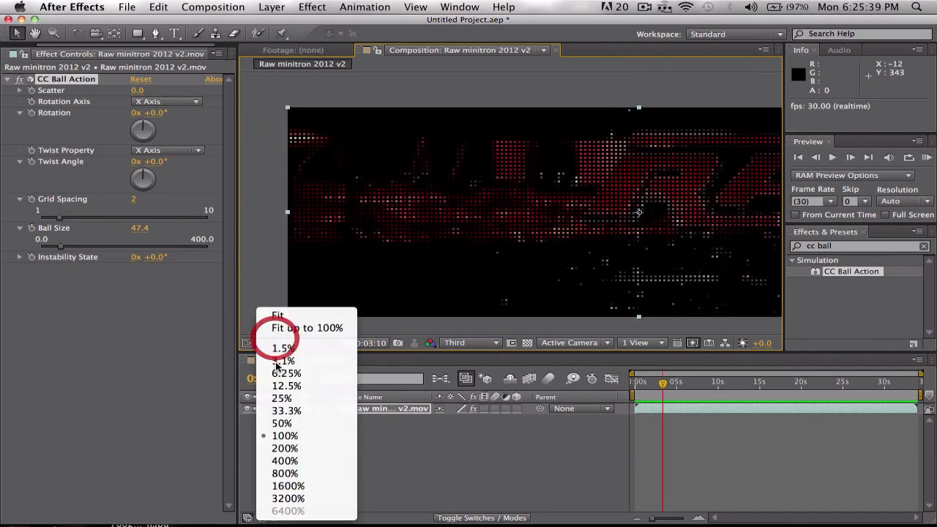
click(285, 447)
drag(586, 200, 516, 201)
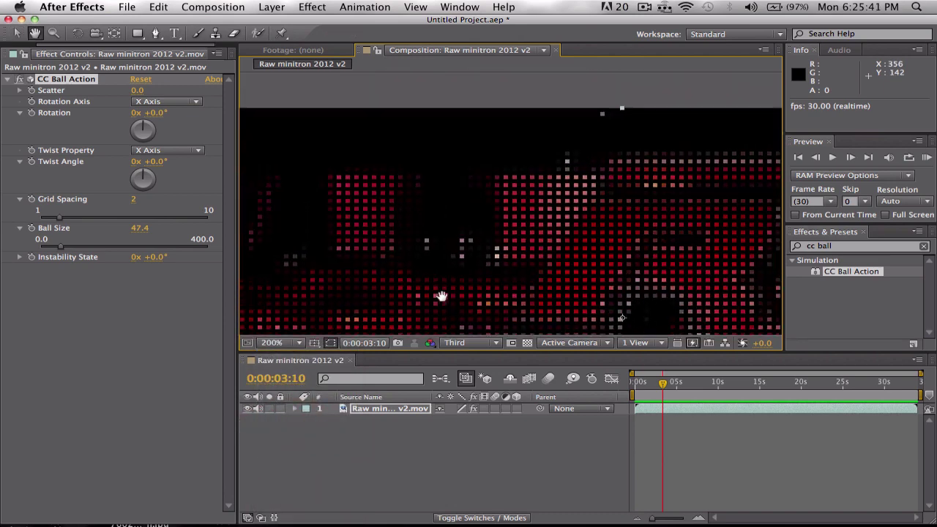
click(724, 209)
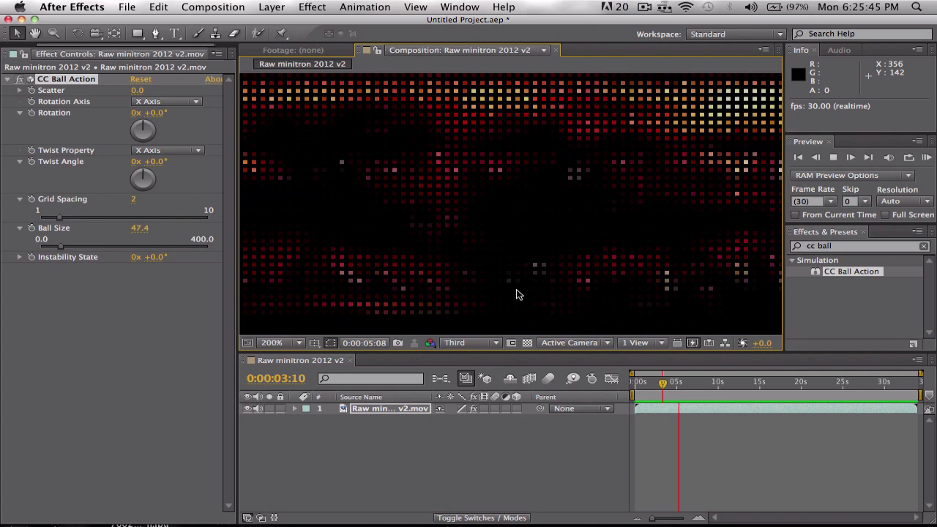
click(288, 344)
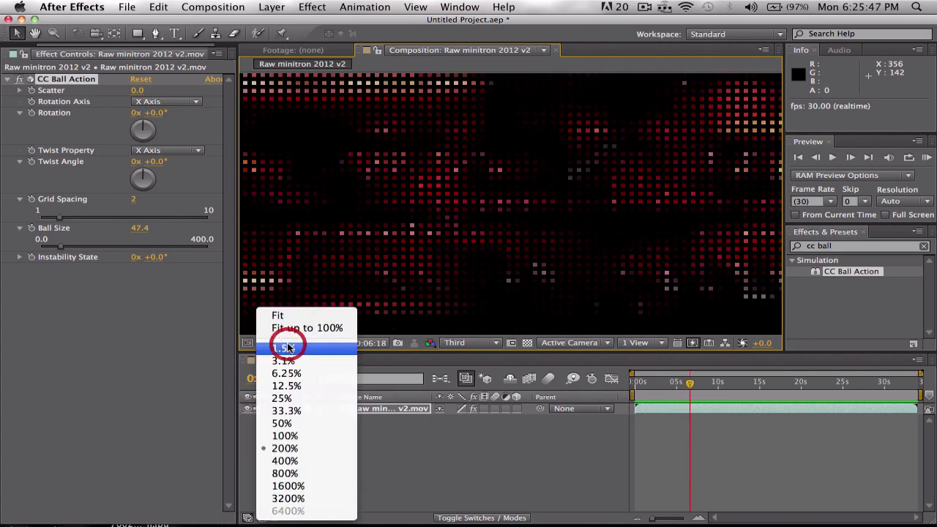
click(288, 435)
drag(594, 277, 466, 267)
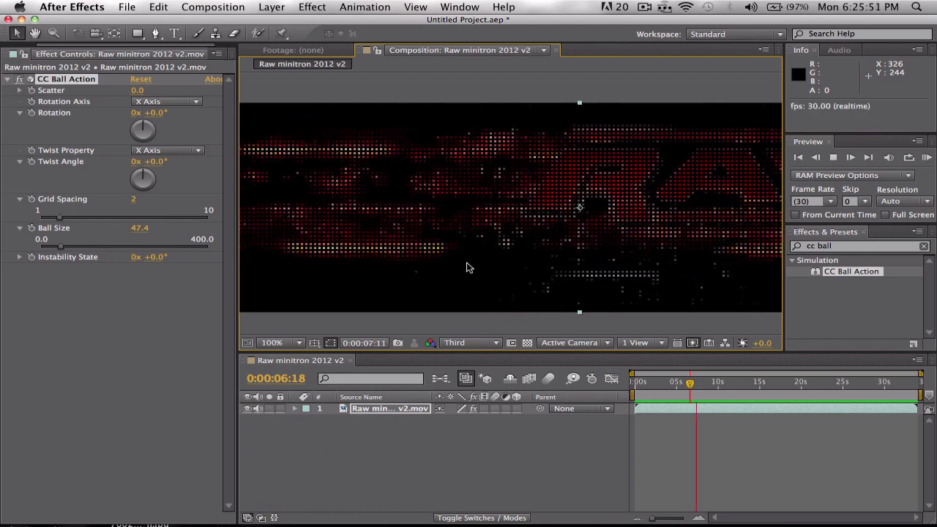
Step: Return to Fit up to 100% and play the whole-frame preview once more
click(276, 343)
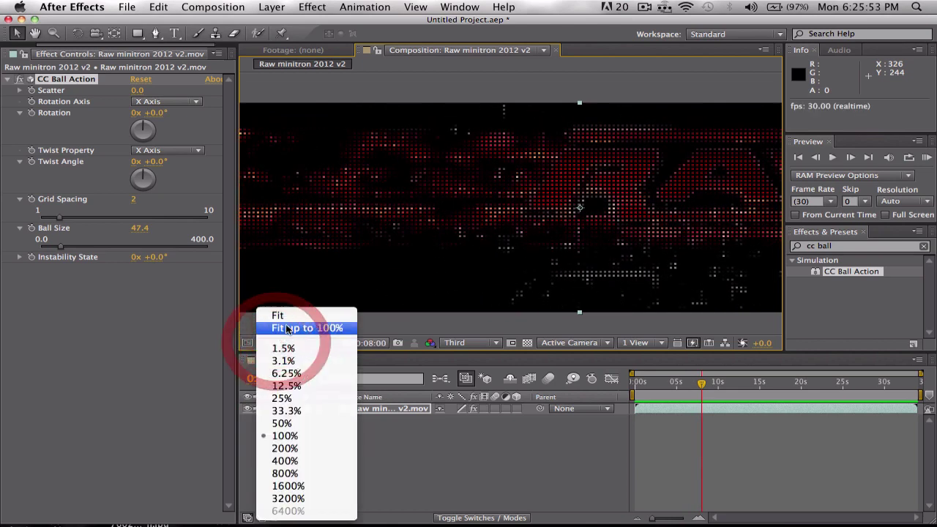
click(286, 328)
click(517, 325)
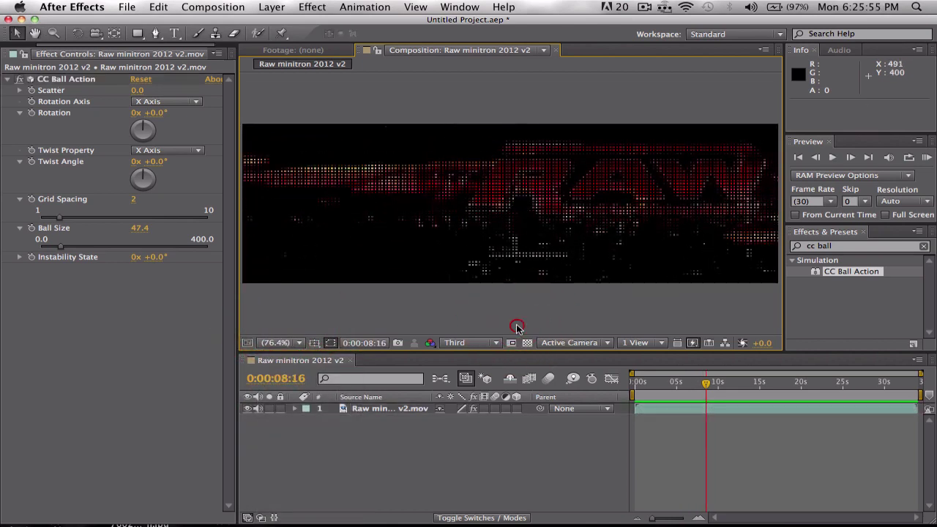
key(space)
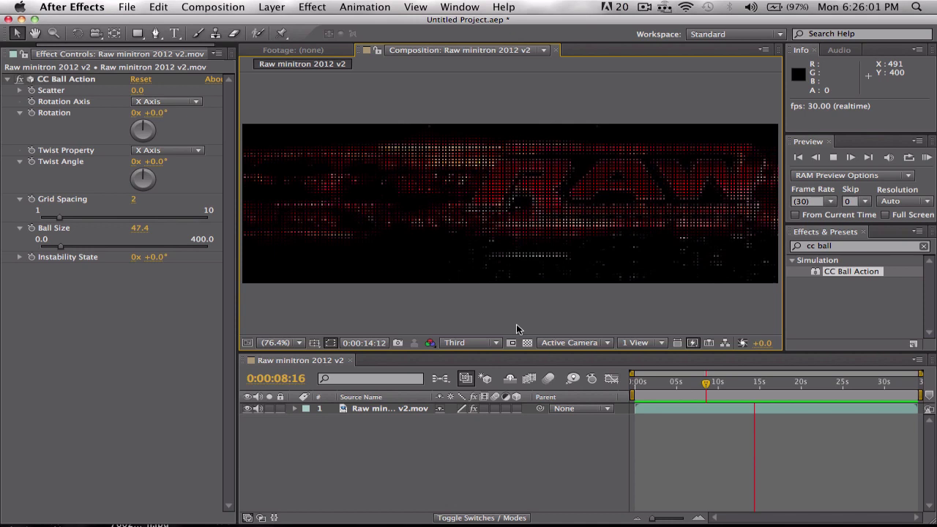
key(space)
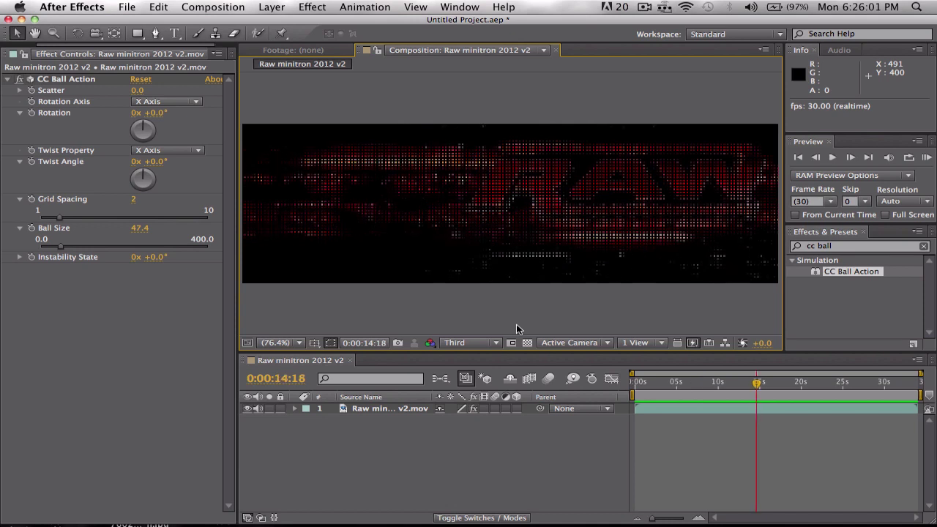
Step: Delete CC Ball Action and search the effects for 'checkerb'
click(91, 82)
key(Delete)
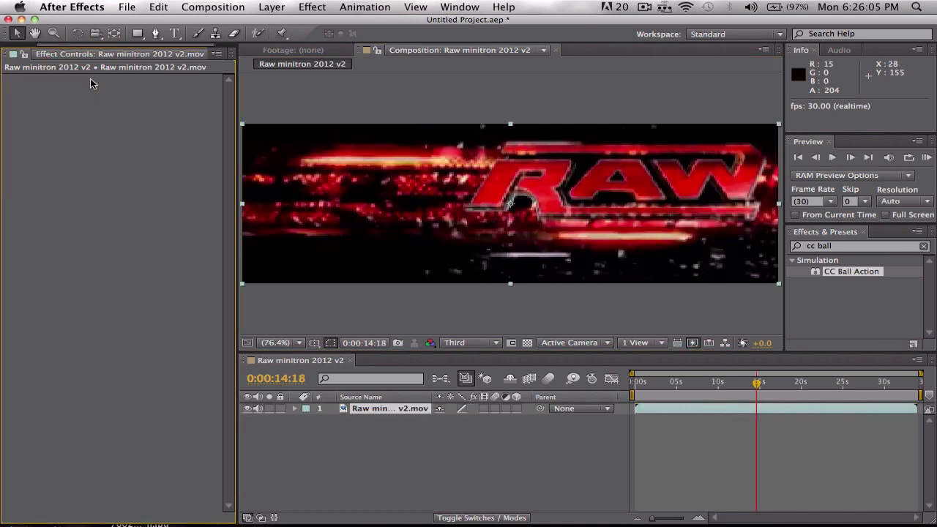
click(924, 246)
click(858, 247)
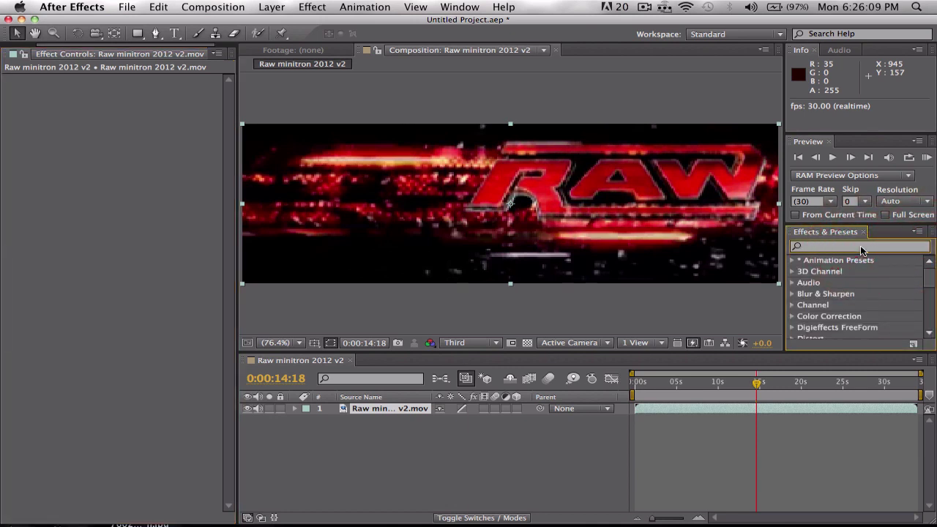
text(check)
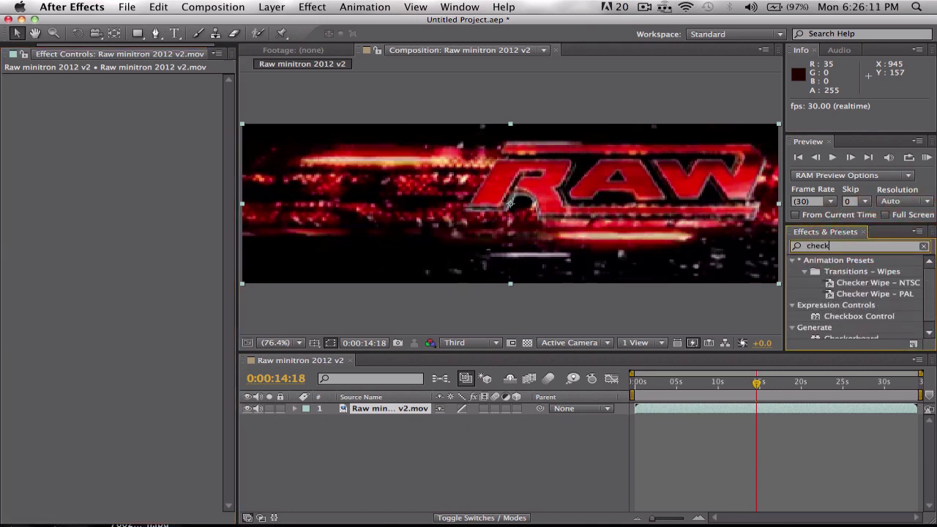
text(erb)
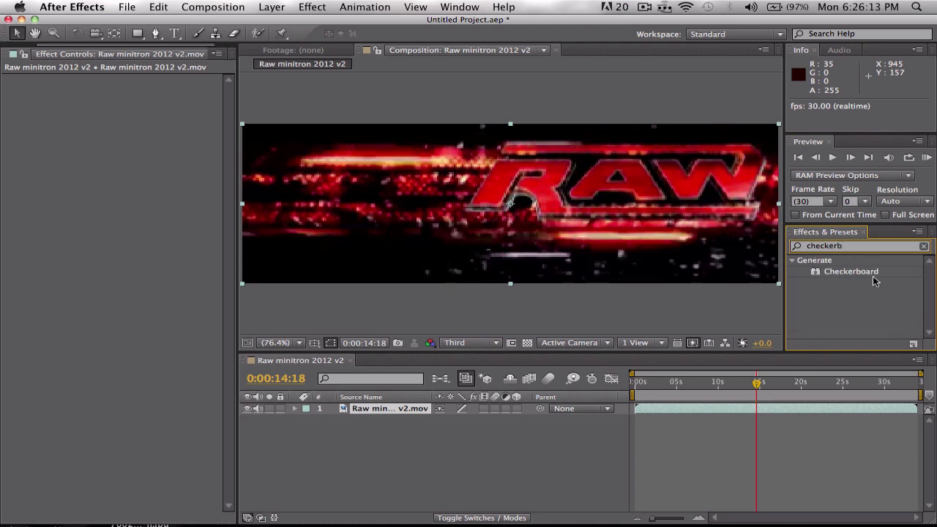
Step: Drag the Checkerboard generator onto the Raw minitron layer in the viewer
drag(874, 278, 510, 207)
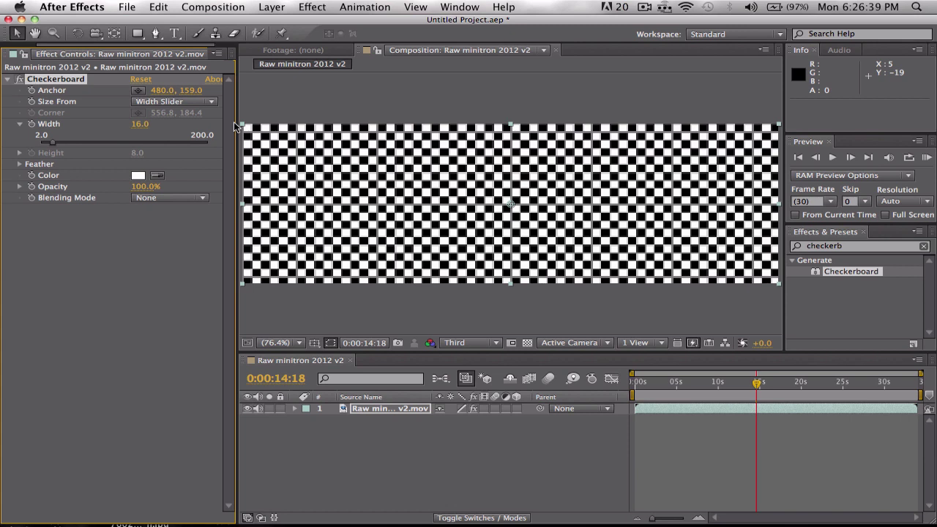
Step: Shrink the Checkerboard Width to 6.3 and raise its Opacity to 28.9%
click(20, 186)
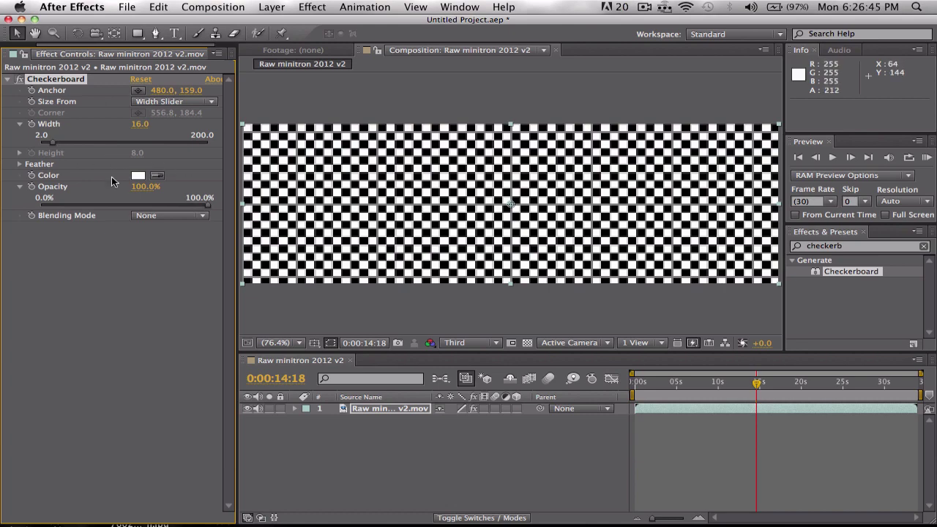
drag(54, 142, 44, 143)
click(71, 205)
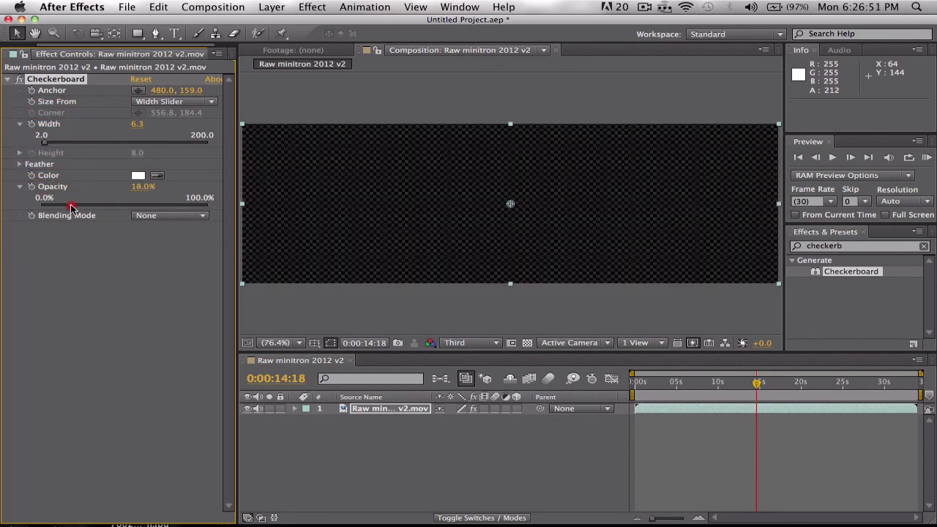
drag(71, 205, 89, 205)
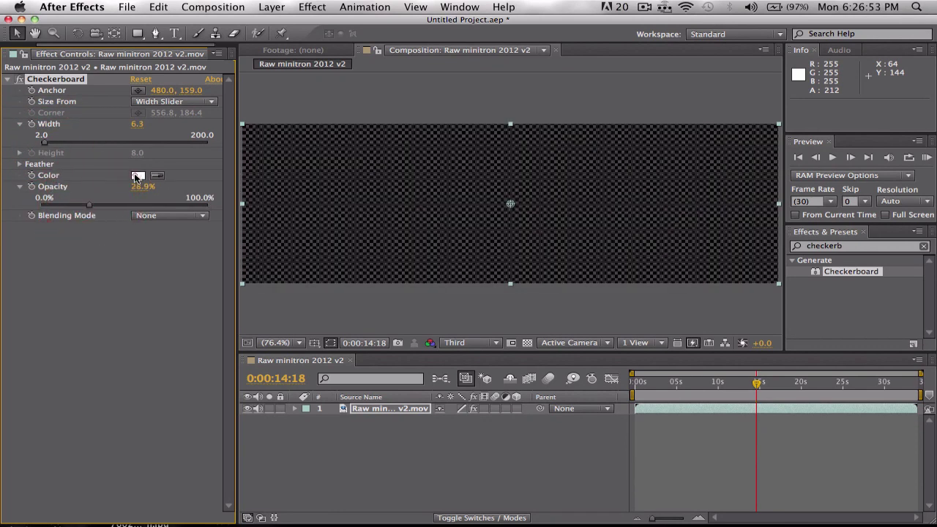
Step: Set the Checkerboard colour to white FFFFFF and move the playhead back to 0:00:00:00
click(136, 177)
drag(146, 179, 10, 25)
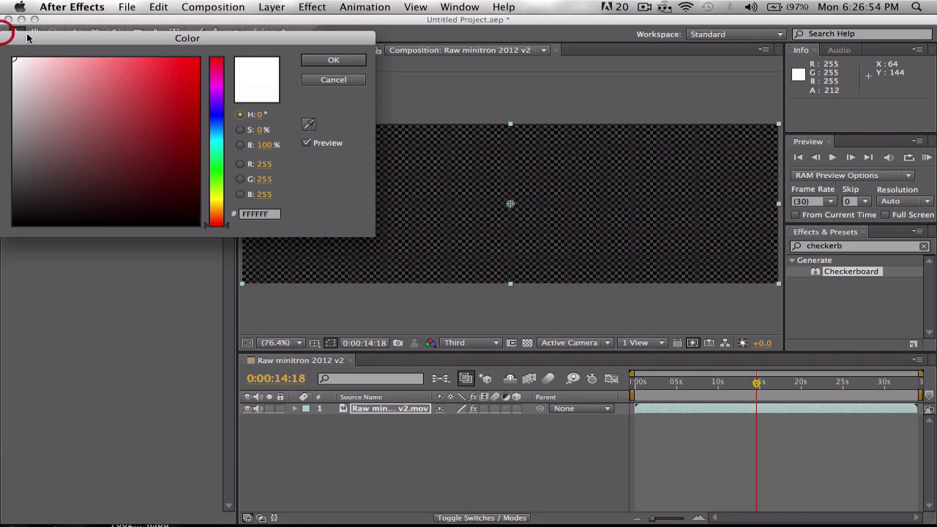
click(334, 60)
drag(692, 379, 615, 374)
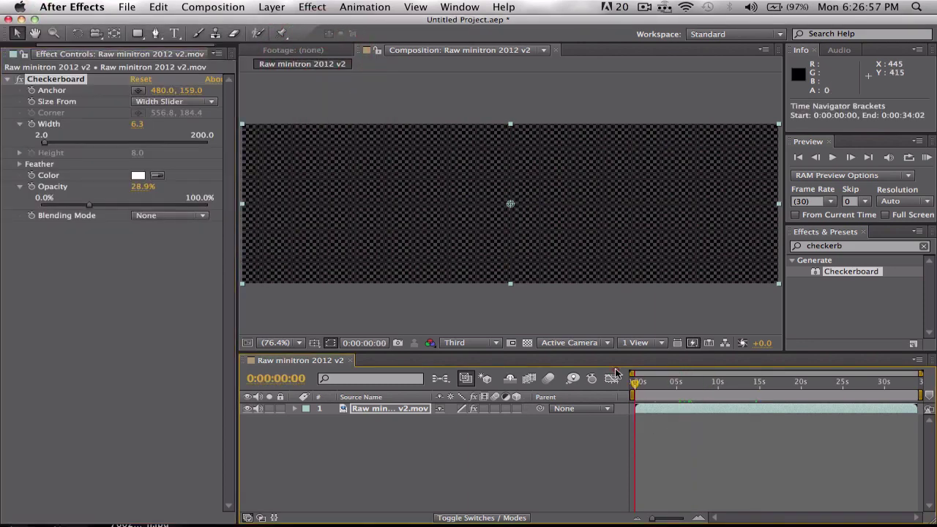
Step: Set Checkerboard blending to Normal, Width 4.6, Opacity 19.7% and a near-black colour
click(164, 215)
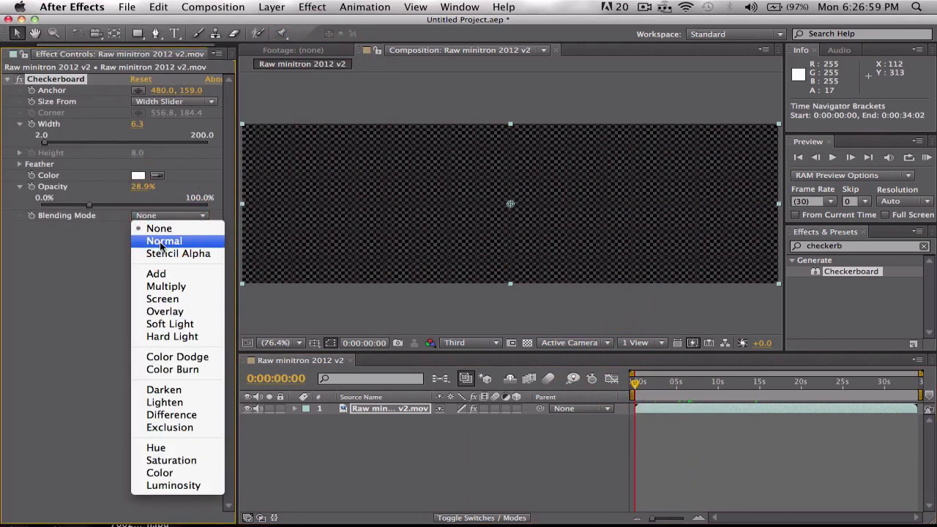
click(162, 244)
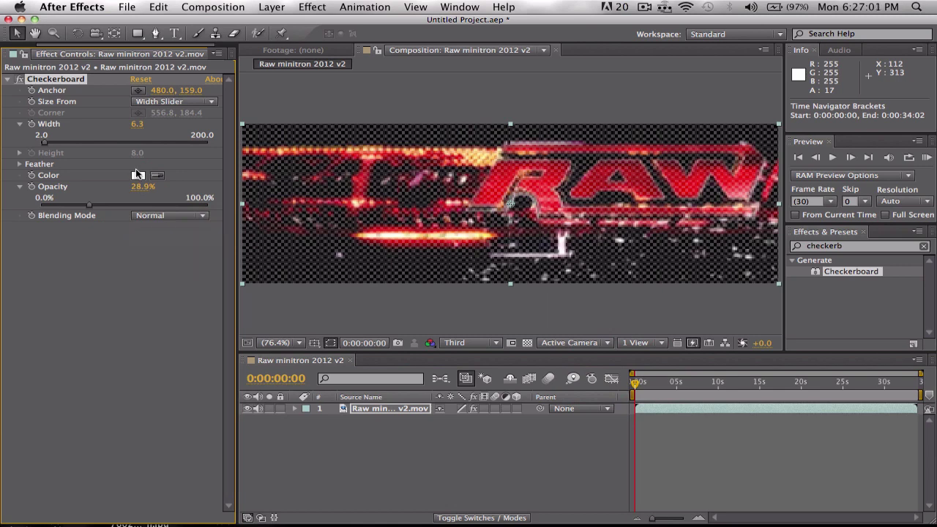
drag(88, 209, 70, 208)
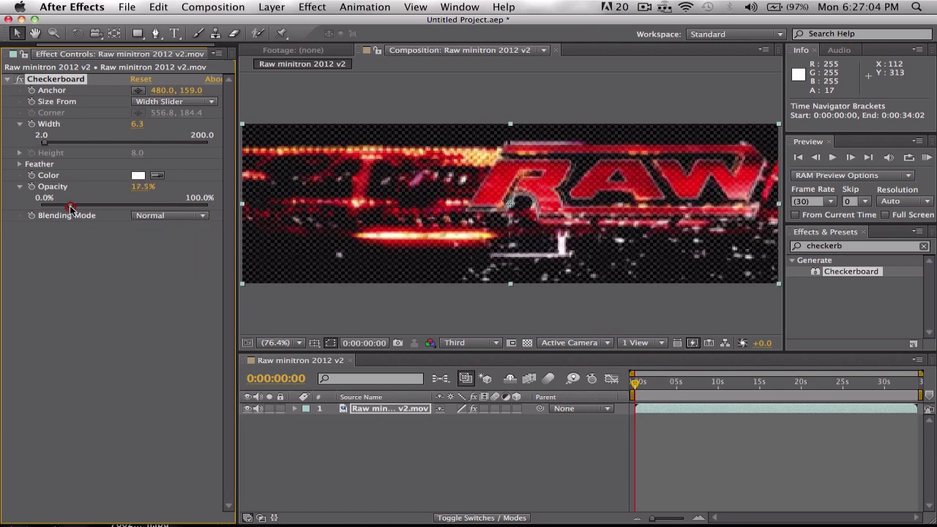
click(44, 145)
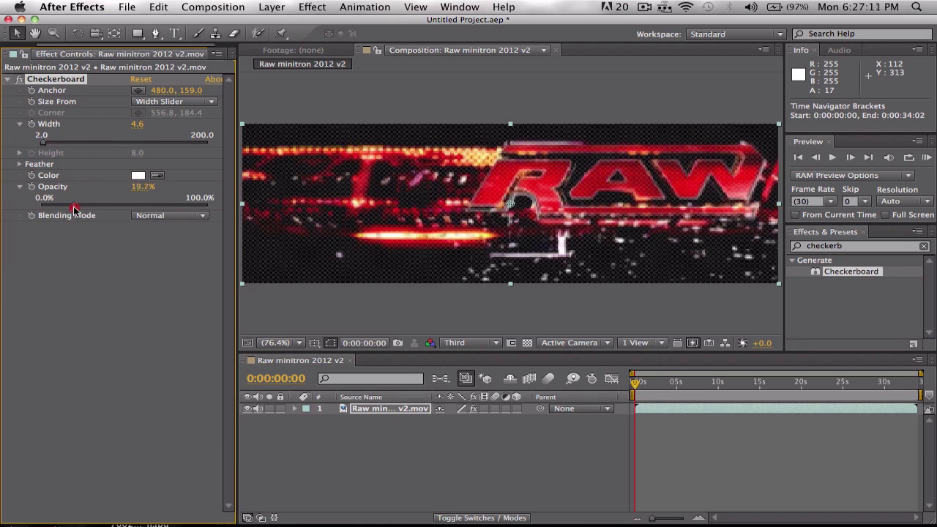
mouse_move(70, 206)
mouse_down()
mouse_move(62, 208)
mouse_move(74, 205)
mouse_up()
click(137, 175)
drag(139, 180, 203, 238)
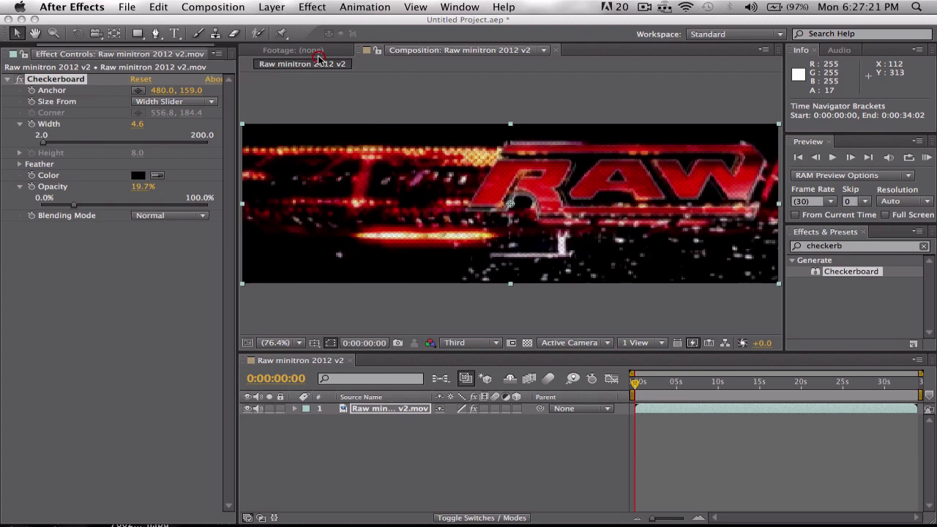
Step: Confirm the dark colour and raise opacity, then set the checkerboard colour back to white
click(329, 60)
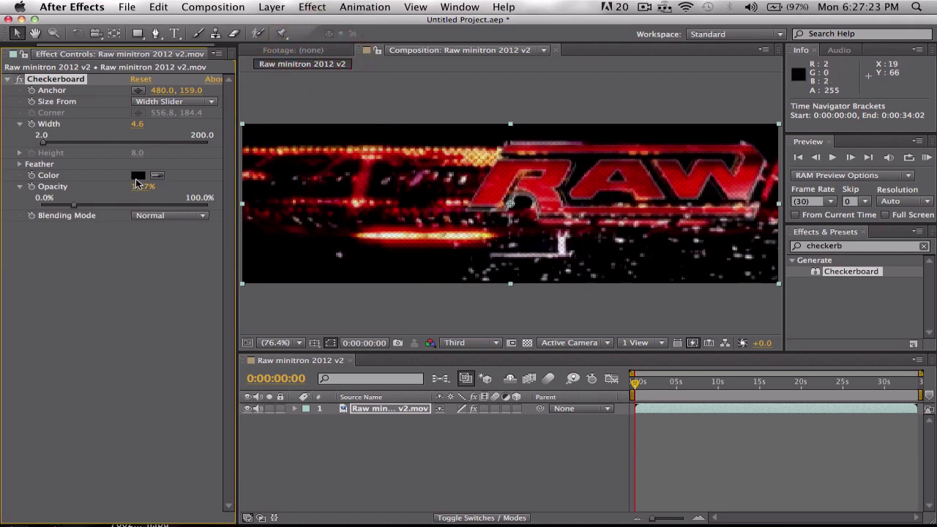
drag(87, 205, 68, 198)
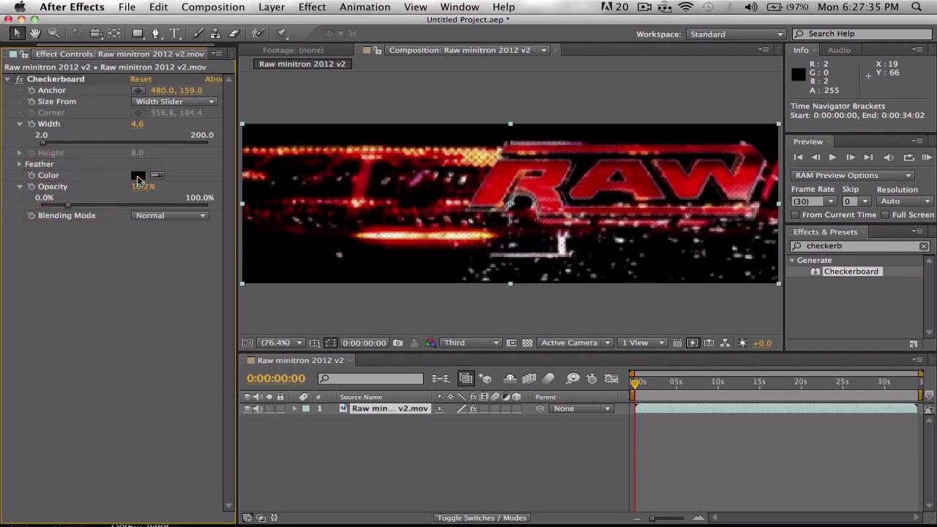
click(137, 176)
click(13, 58)
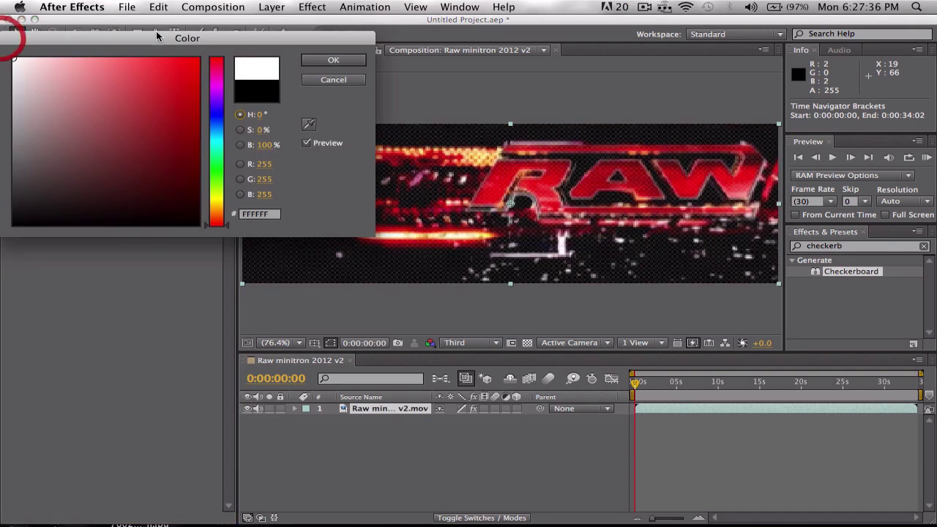
click(322, 58)
Step: Fine-tune the checkerboard to Width 4.6 and Opacity 18.0%
drag(72, 206, 77, 207)
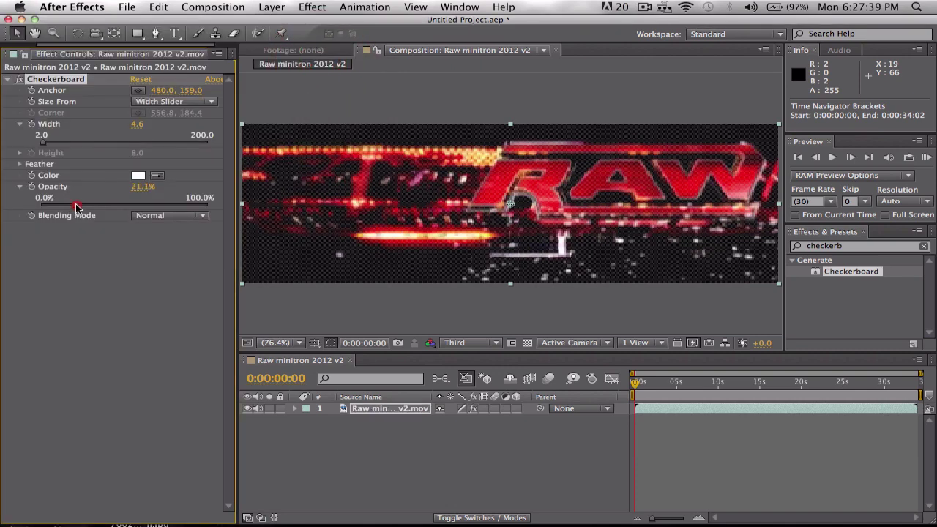
drag(59, 145, 43, 145)
drag(71, 207, 67, 207)
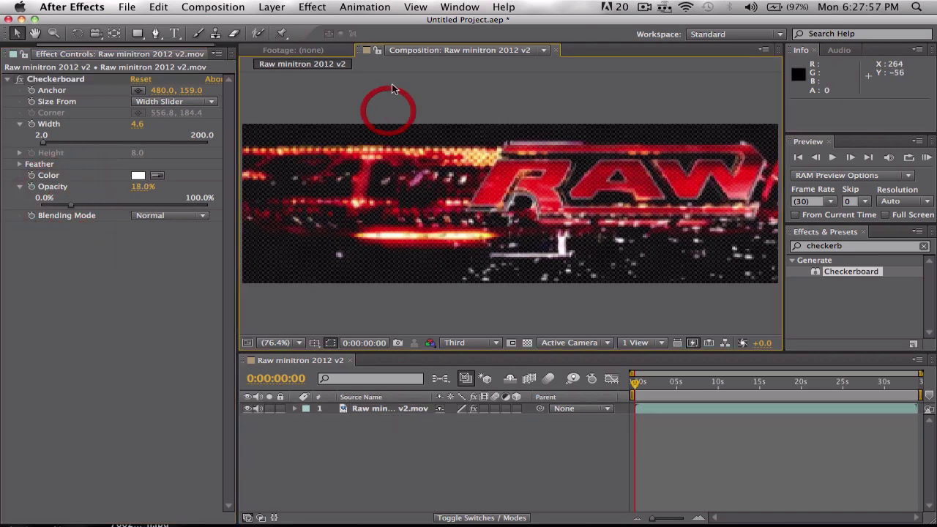
Step: Magnify the viewer to 200% and pan around to inspect the checker texture
click(299, 343)
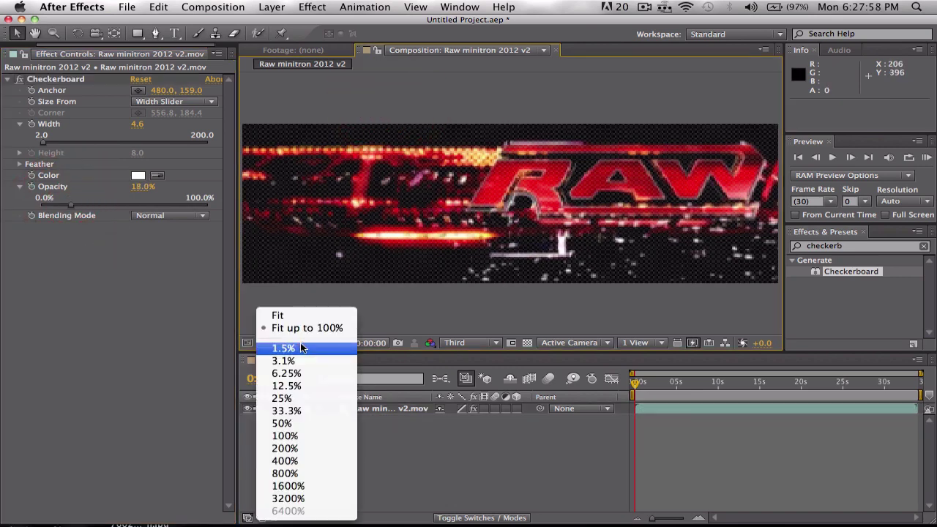
click(299, 448)
key(h)
drag(450, 208, 489, 166)
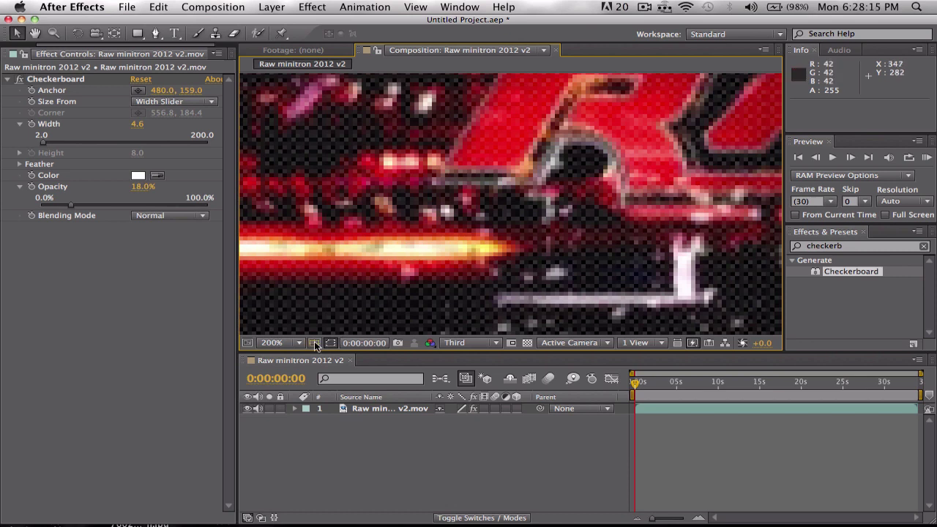
Step: Fit the whole frame back in the viewer (up to 100%) and start a real-time preview
click(284, 344)
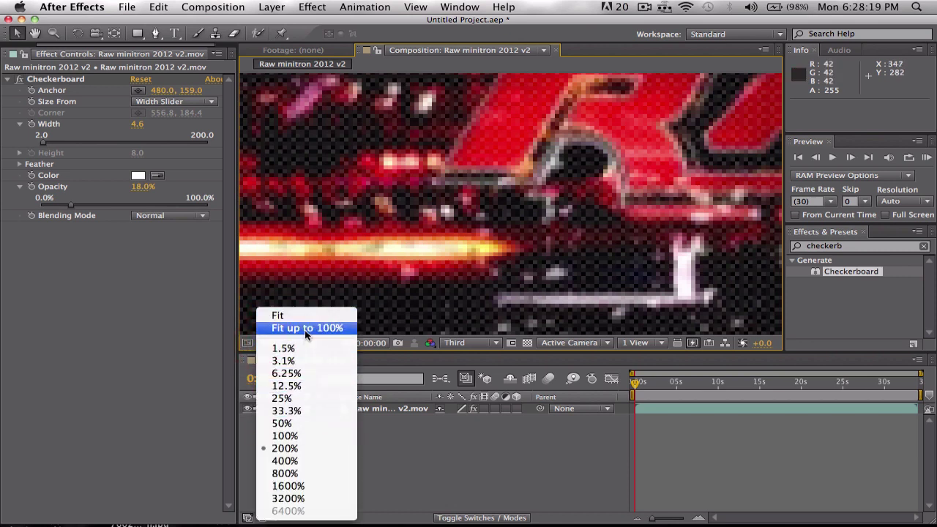
click(311, 328)
click(503, 104)
key(space)
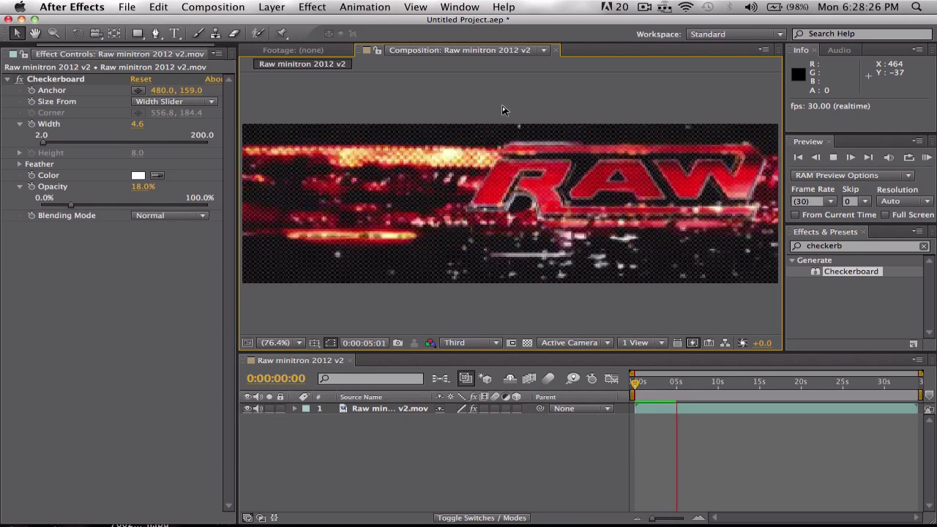
Step: Stop the preview playback with the current time resting at 0:00:06:19
key(space)
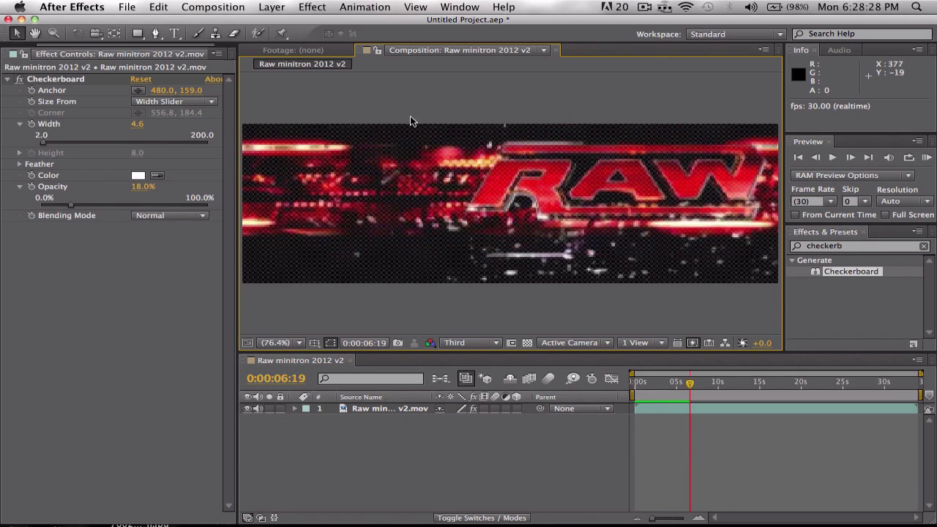
click(600, 81)
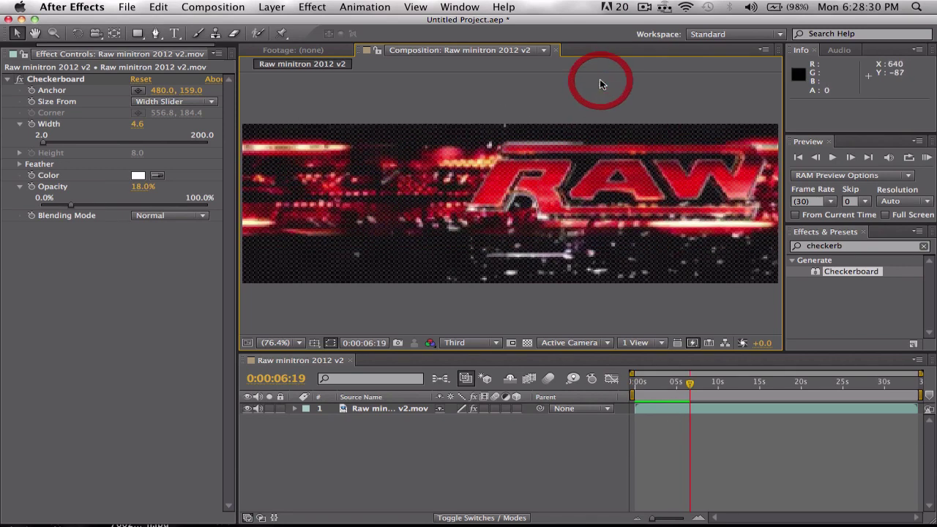